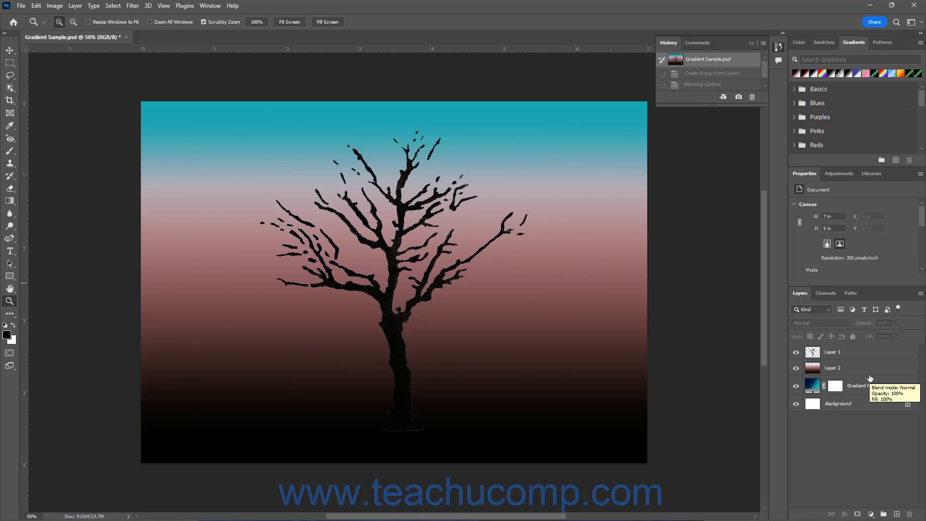
- Examine the layer stack by selecting Layer 1, Layer 2, Gradient Fill 1 and Background individually
left_click(857, 356)
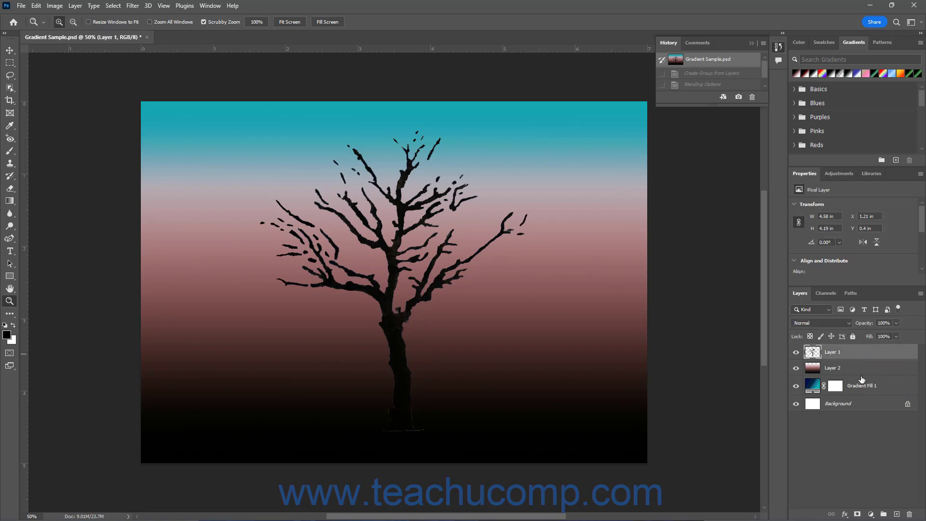
left_click(862, 376)
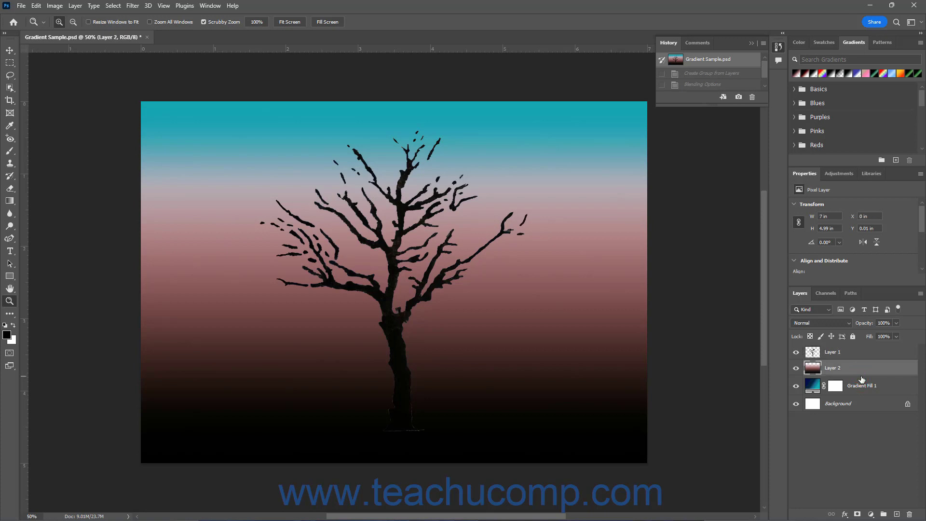
left_click(862, 386)
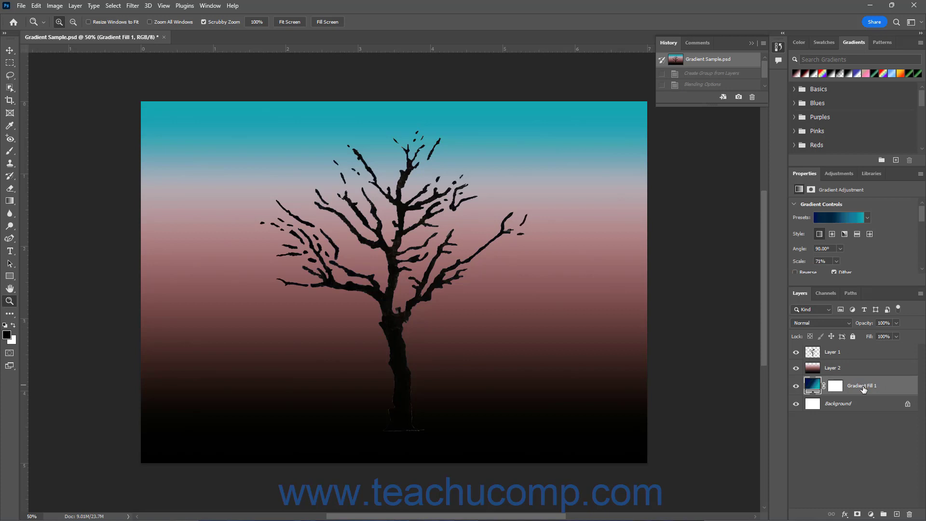
left_click(867, 405)
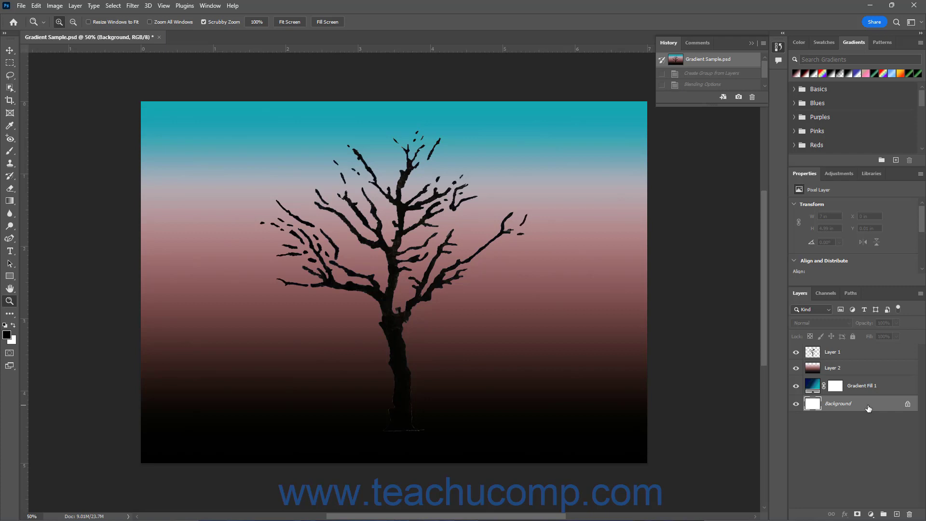
left_click(866, 355)
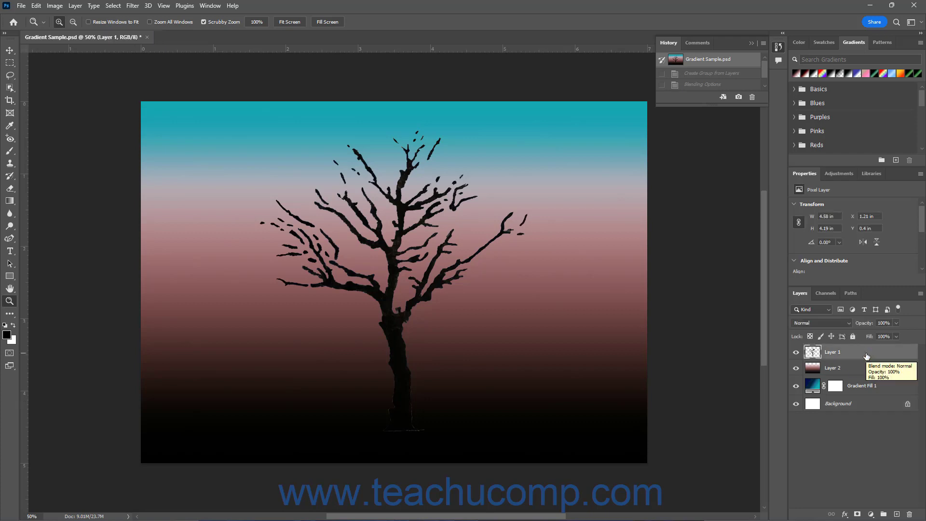
left_click(868, 408)
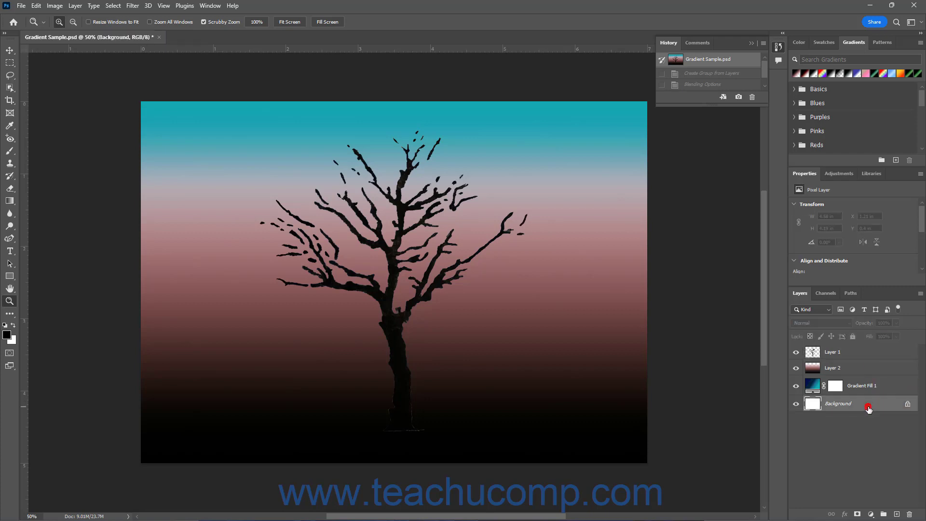
left_click(870, 358)
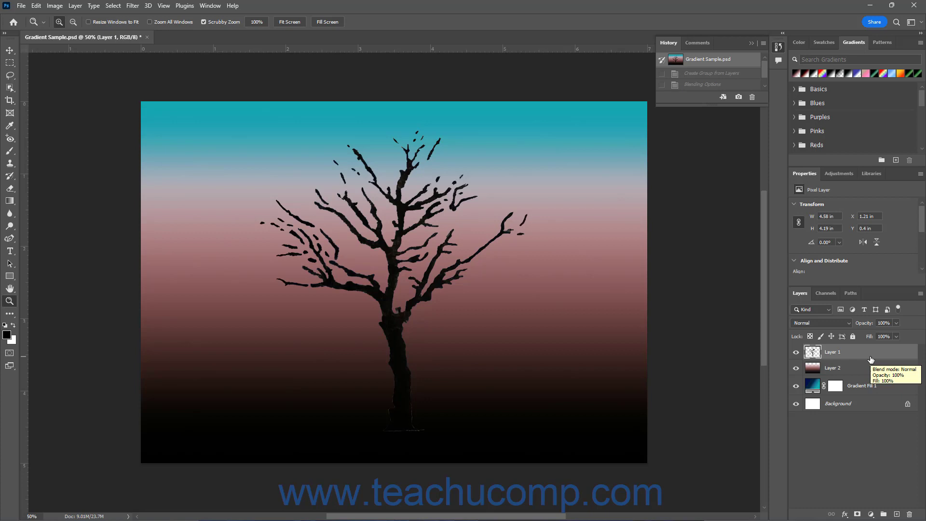
left_click(870, 387)
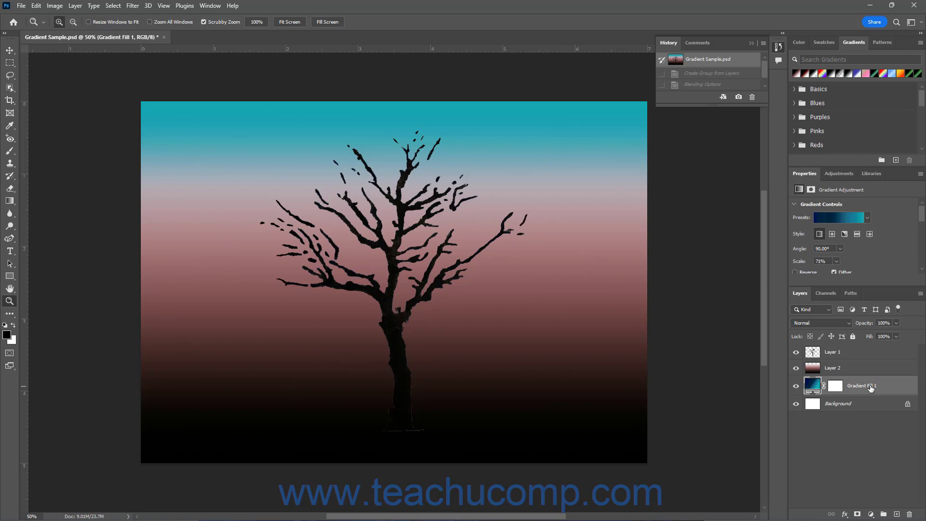
- Group Layer 1 and Layer 2 together and expand the new group to show its layers
left_click(868, 357)
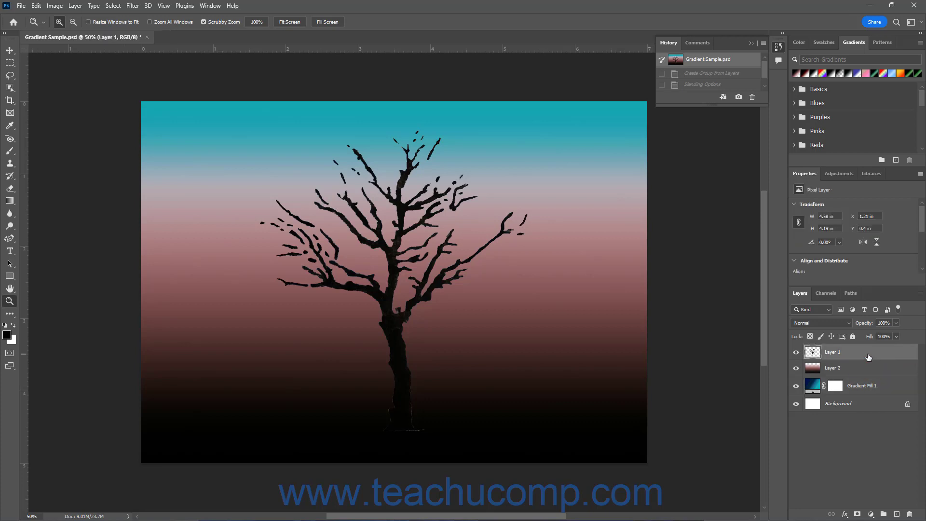
left_click(867, 368, "shift")
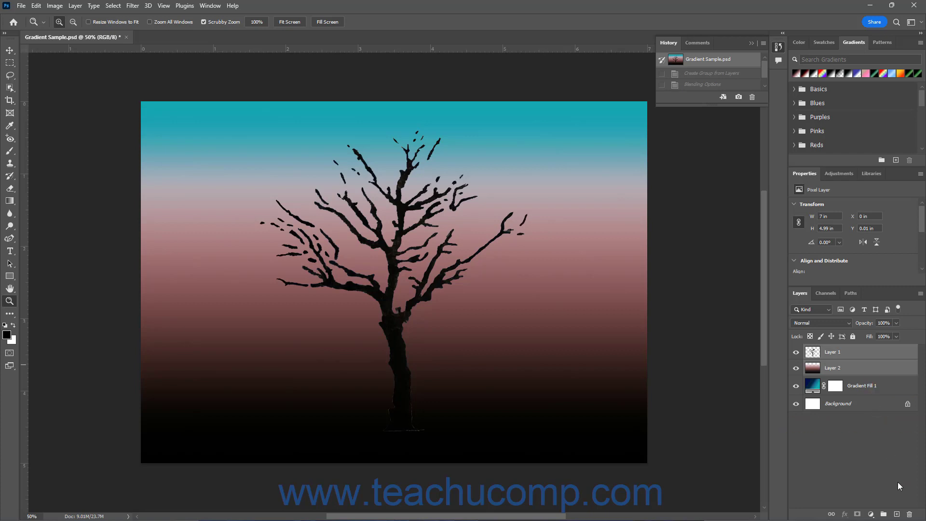
left_click(885, 514)
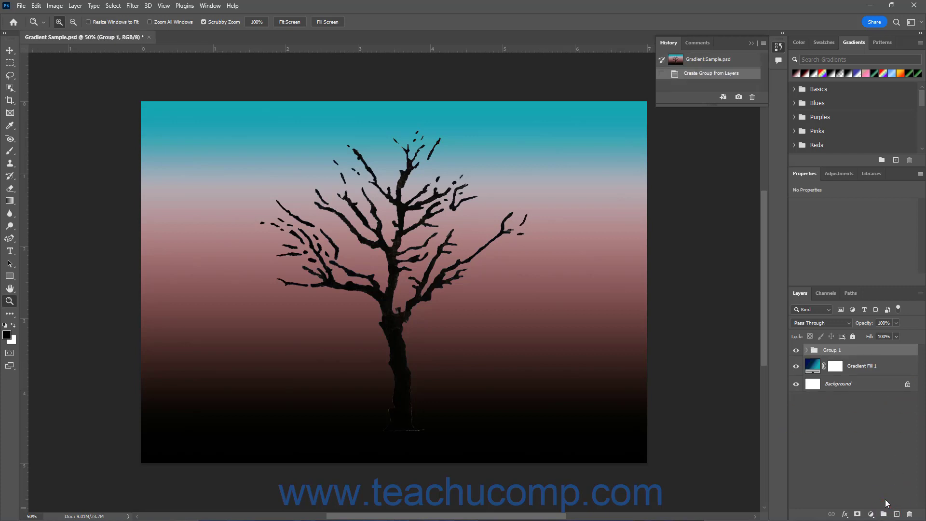
left_click(806, 351)
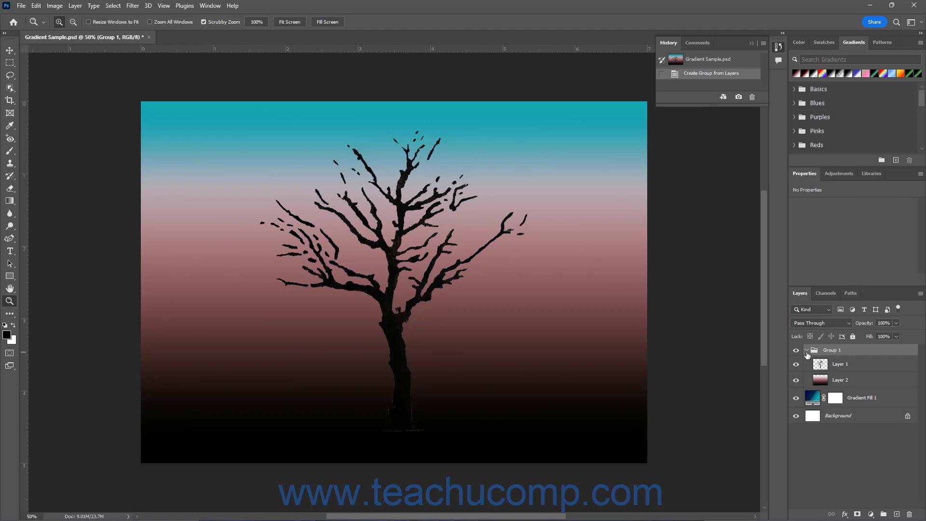
- Inspect the two layers inside the group and the Gradient Fill 1 layer directly beneath it
left_click(861, 399)
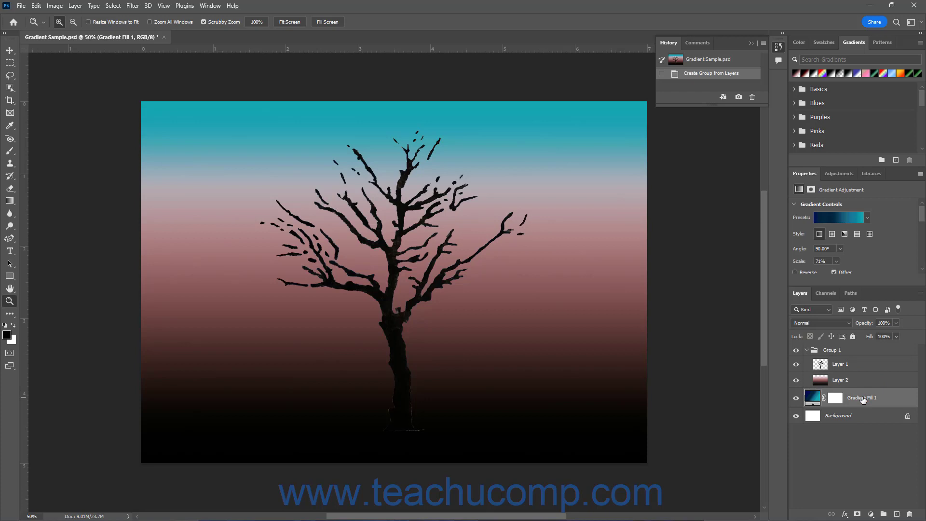
left_click(863, 366)
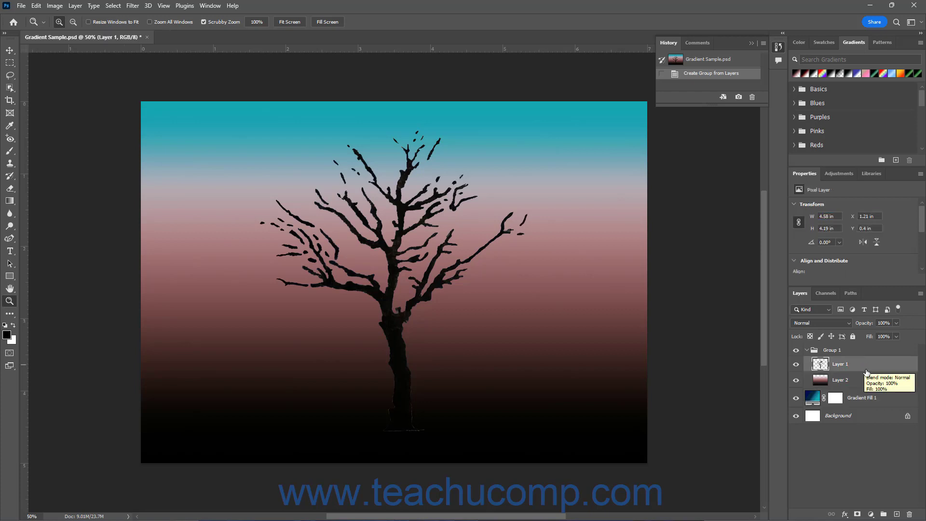
left_click(867, 384)
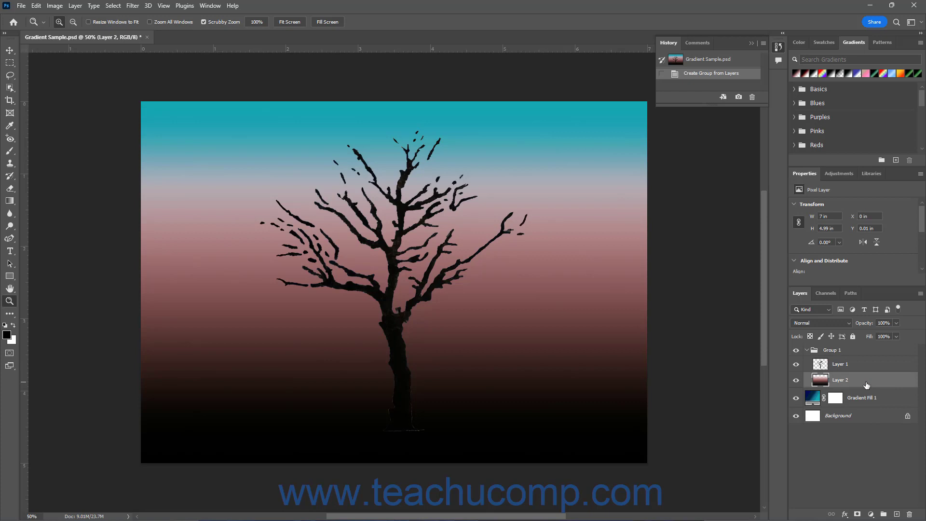
left_click(890, 398)
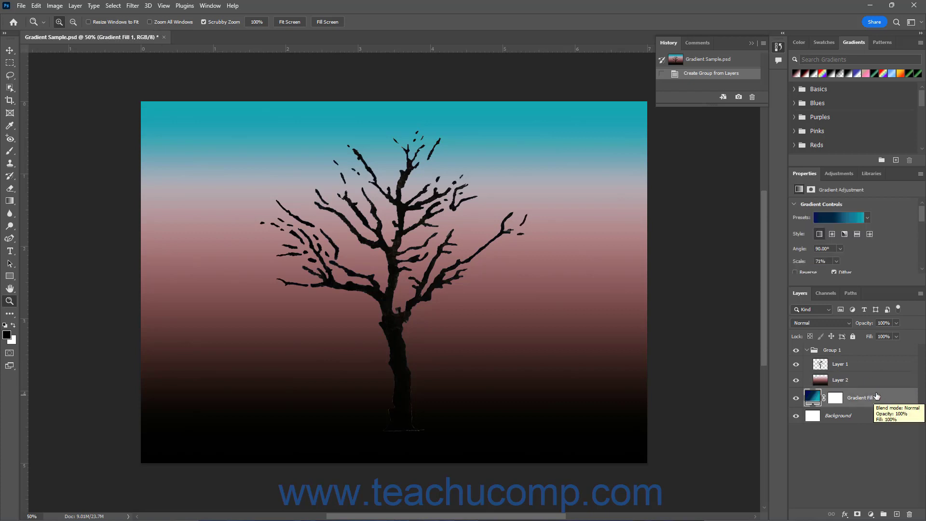
- Delete only the group while keeping Layer 1 and Layer 2
left_click(849, 351)
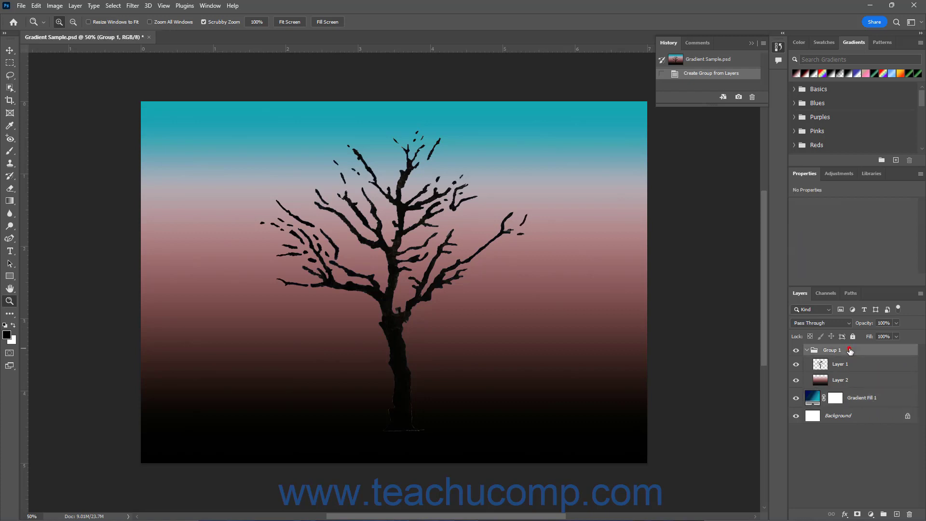
left_click(909, 513)
left_click(524, 196)
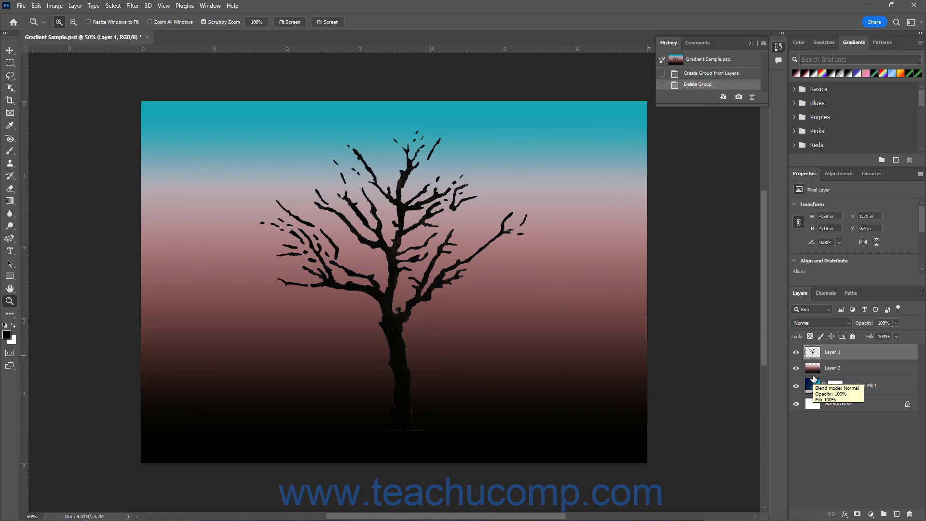
- Create clipping masks for Layer 1 and Layer 2 so both clip to the Gradient Fill 1 layer
left_click(75, 6)
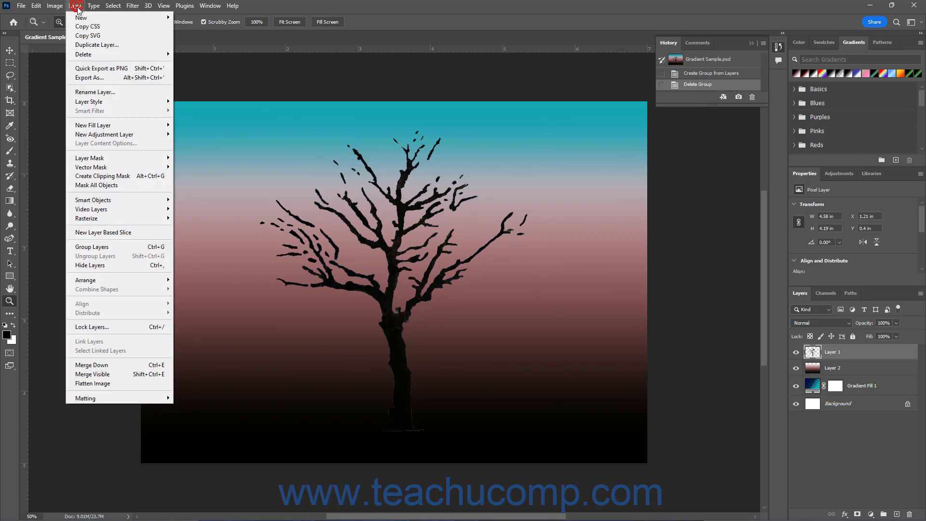
left_click(102, 175)
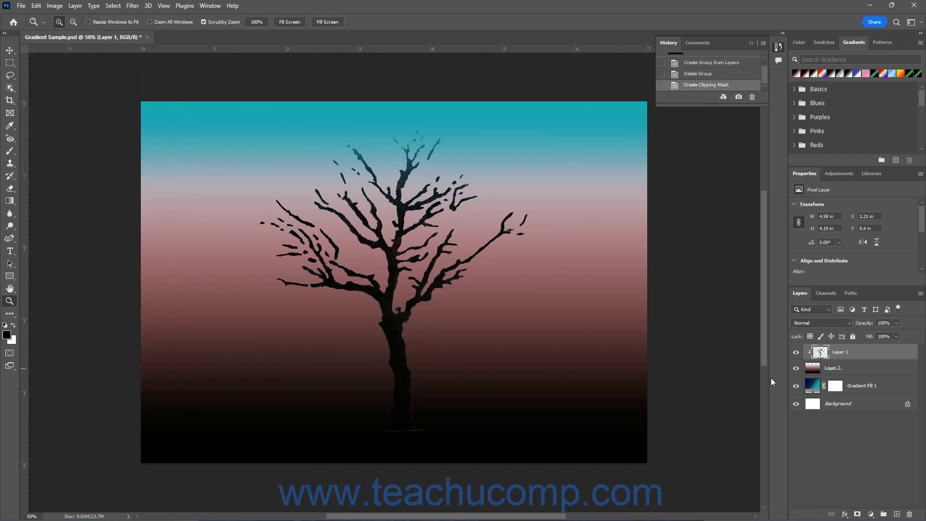
left_click(858, 370)
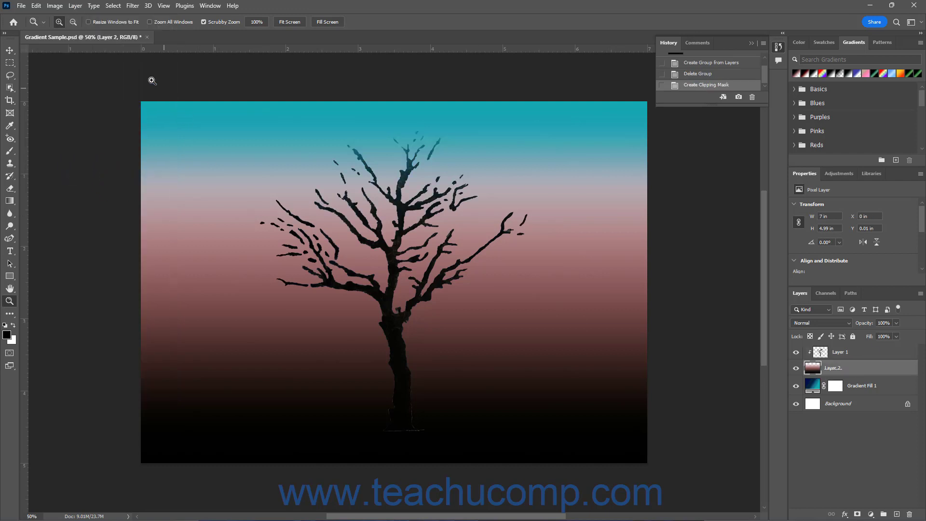
left_click(78, 7)
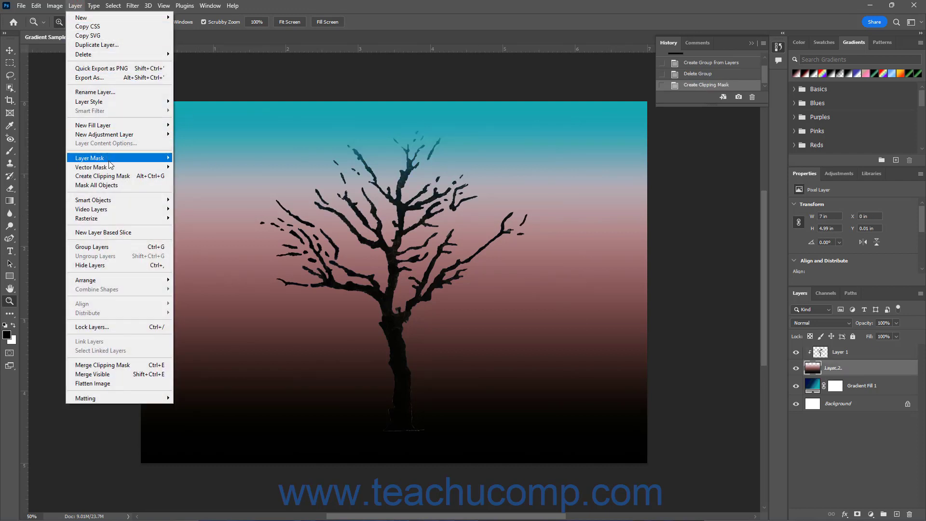
left_click(115, 176)
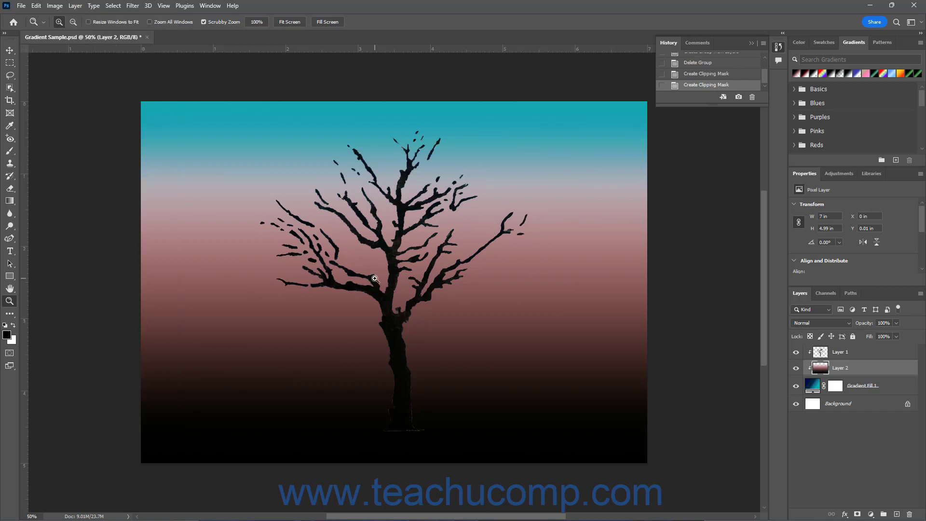
- Check the blending options of the Gradient Fill 1 base layer, including Blend Clipped Layers as Group
left_click(889, 389)
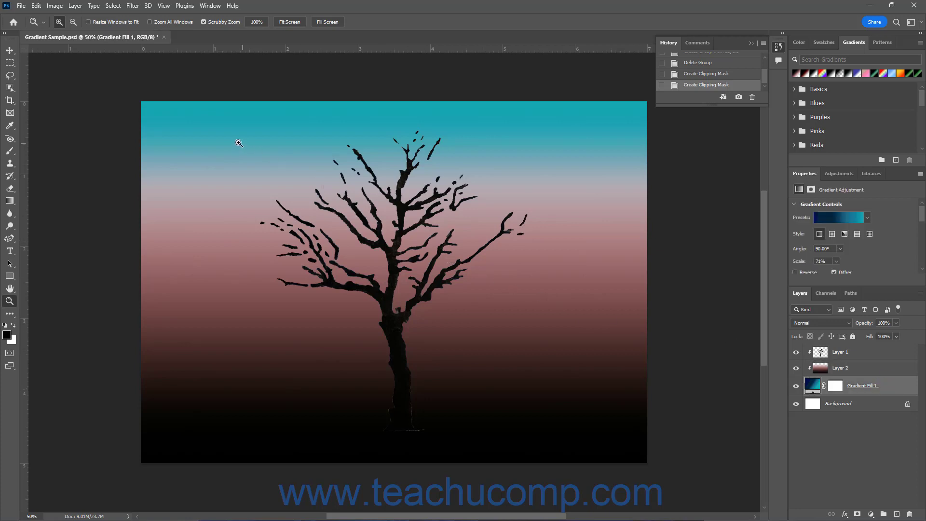
left_click(78, 7)
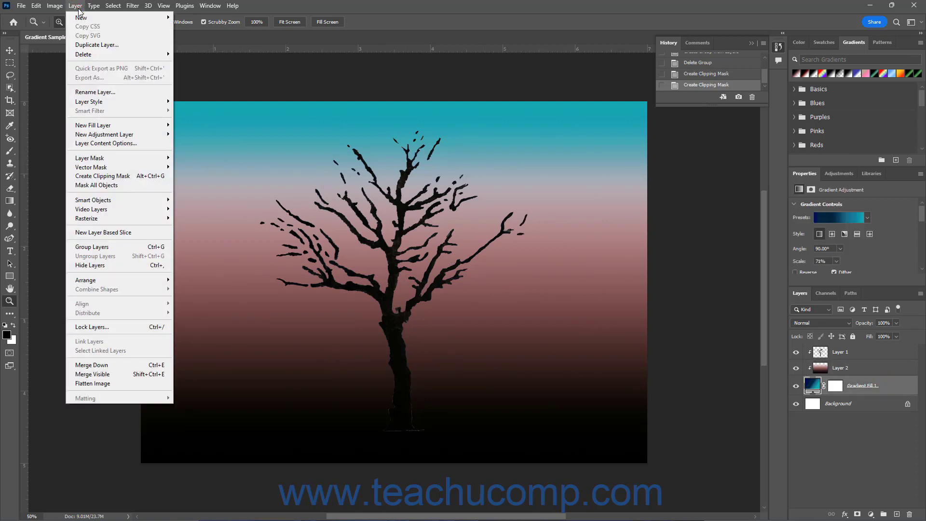
mouse_move(103, 103)
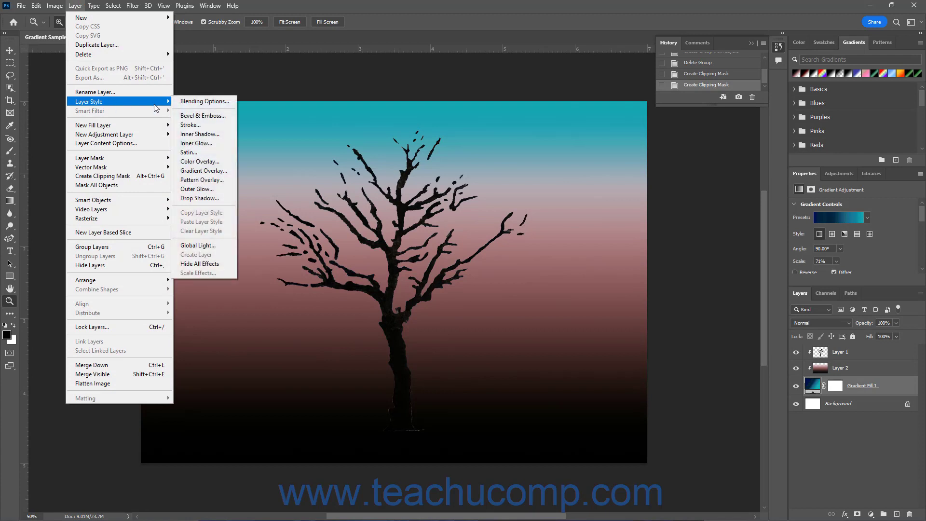
left_click(187, 106)
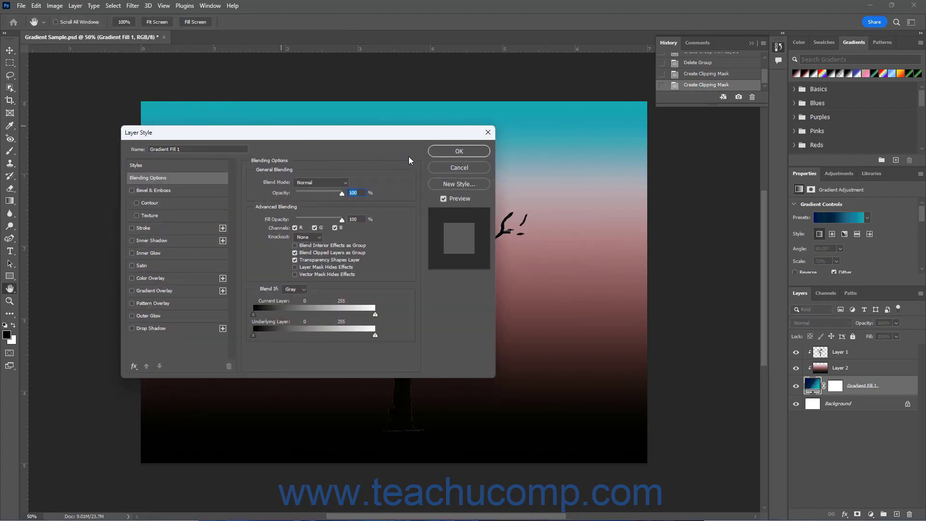
left_click(452, 168)
key("z")
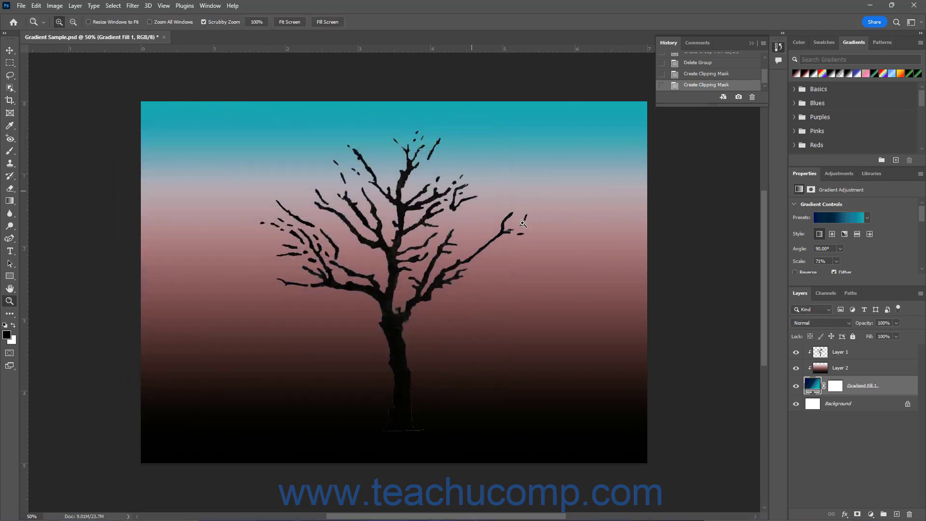
double_click(903, 389)
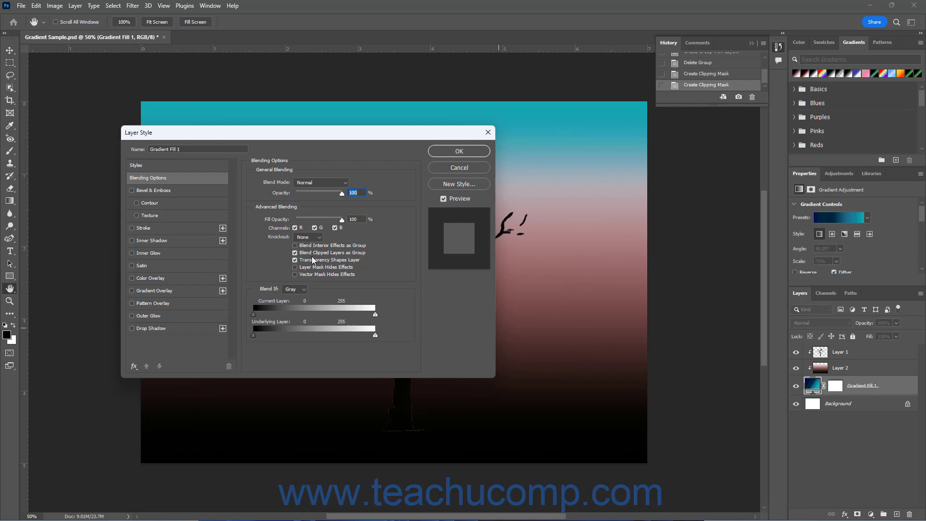
left_click(459, 151)
key("z")
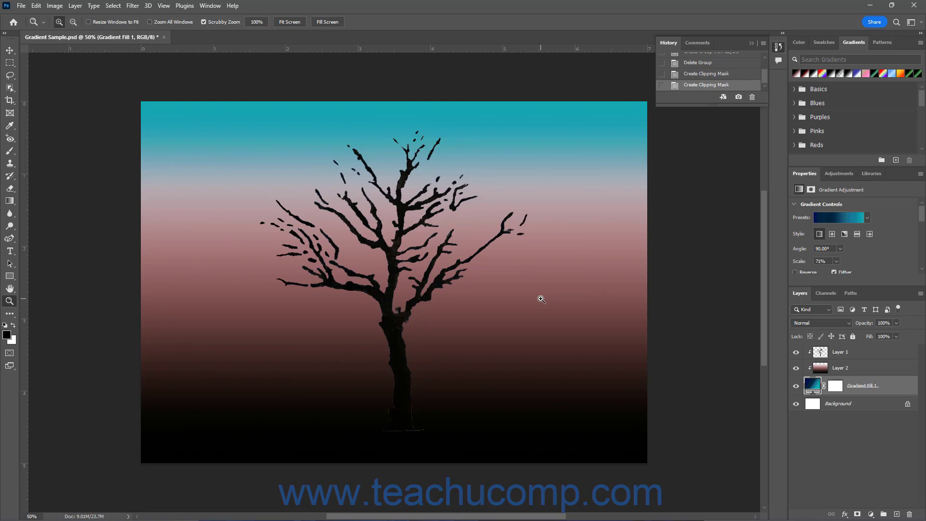
- Give Layer 1 a Shallow knockout with 100% fill opacity in its advanced blending options
left_click(872, 355)
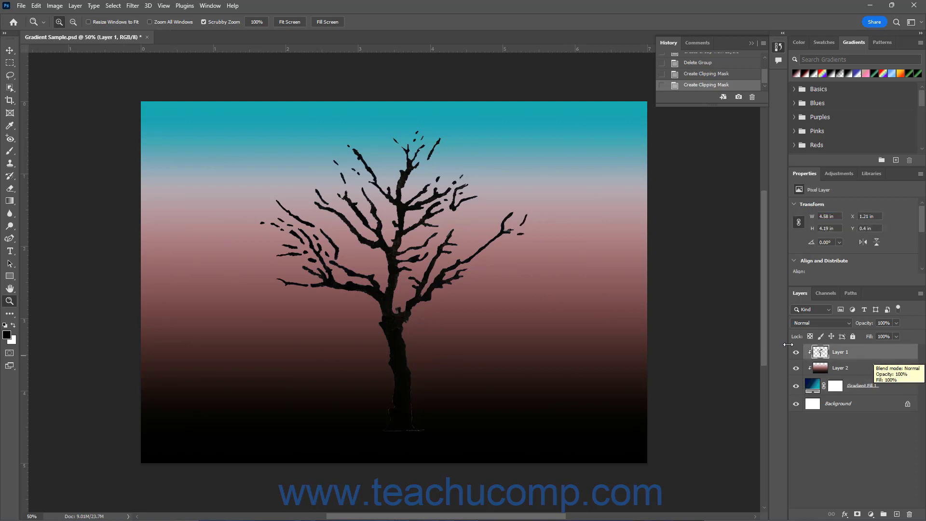
left_click(80, 8)
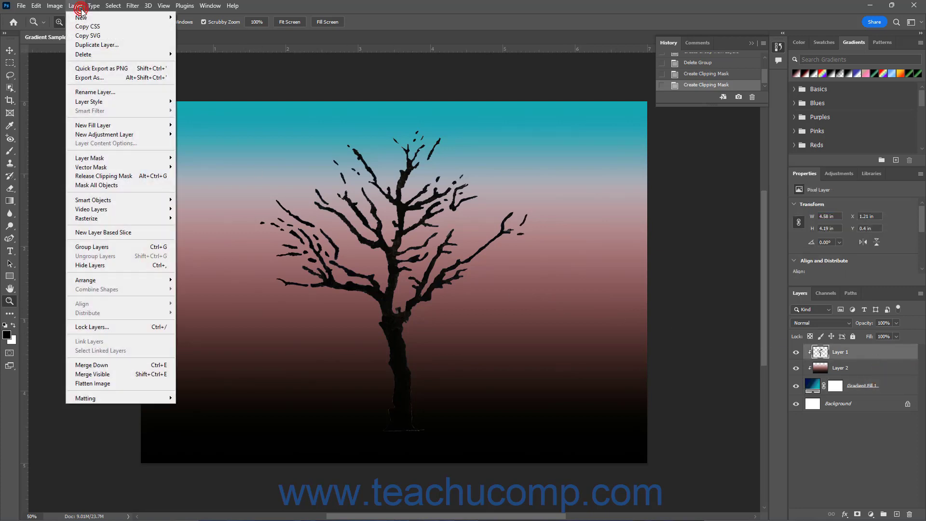
mouse_move(147, 106)
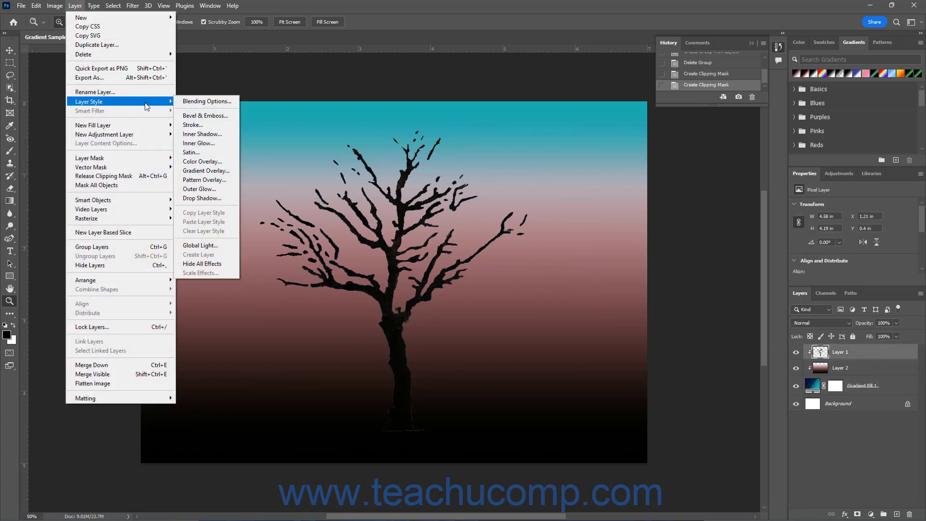
left_click(192, 102)
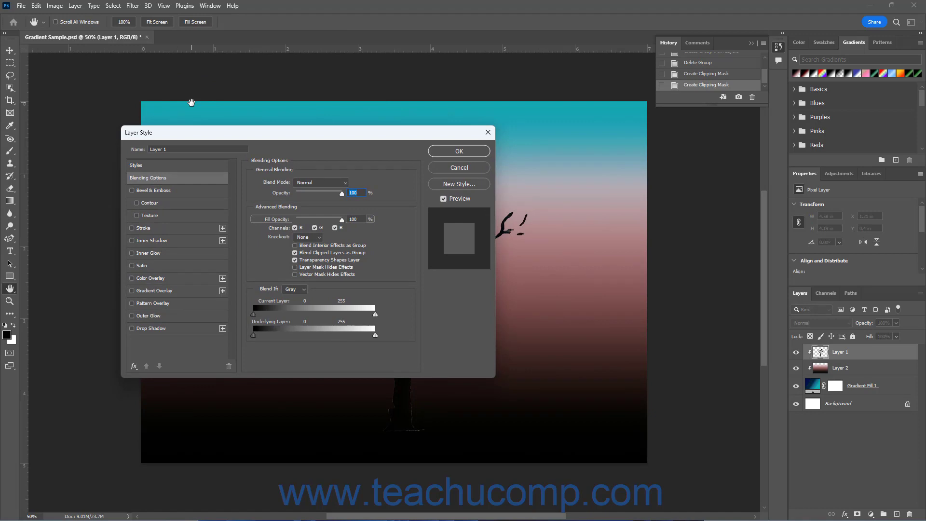
left_click(319, 238)
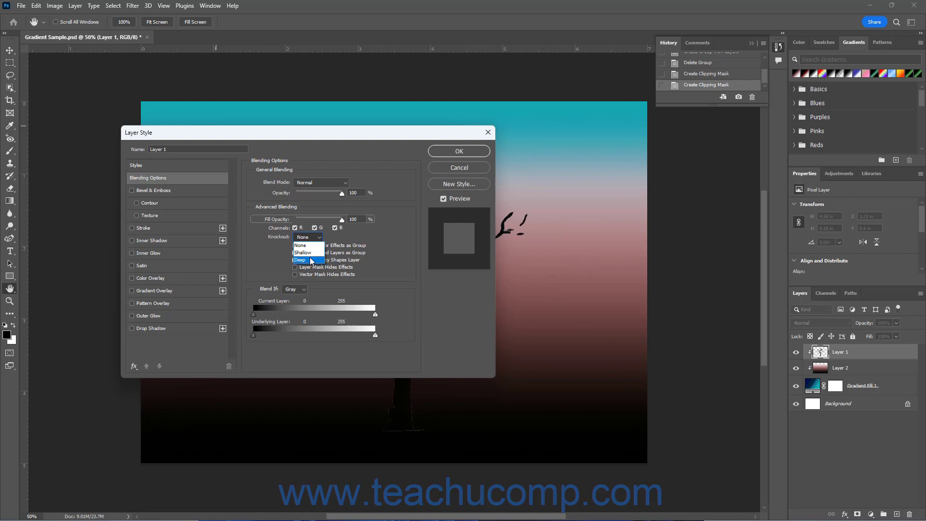
left_click(309, 252)
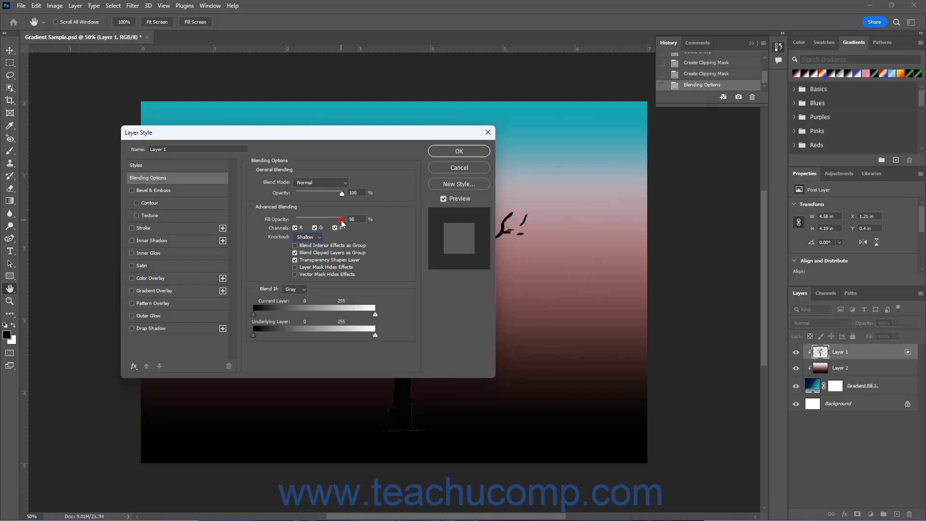
mouse_move(340, 220)
left_mouse_down()
mouse_move(295, 219)
mouse_move(342, 220)
left_mouse_up()
- Set Layer 1's blend mode to Exclusion and apply the layer style
left_click(345, 184)
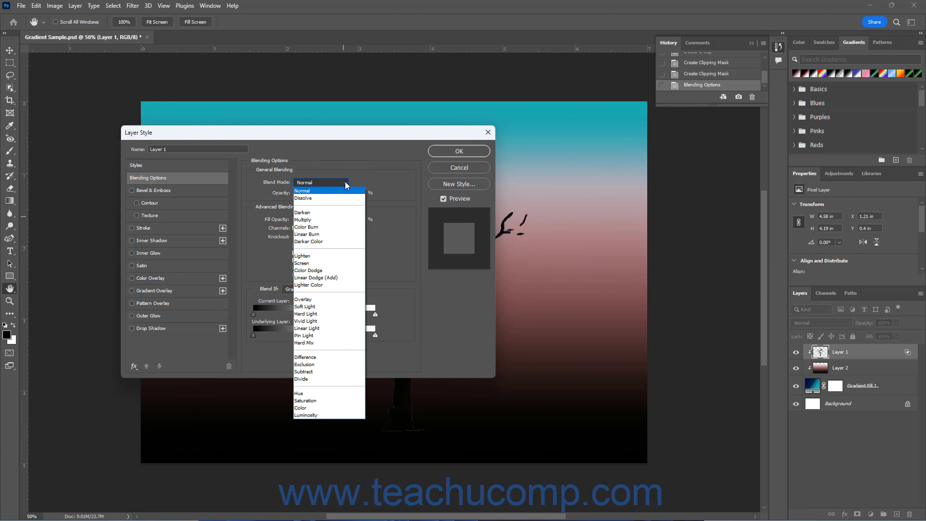
left_click(322, 365)
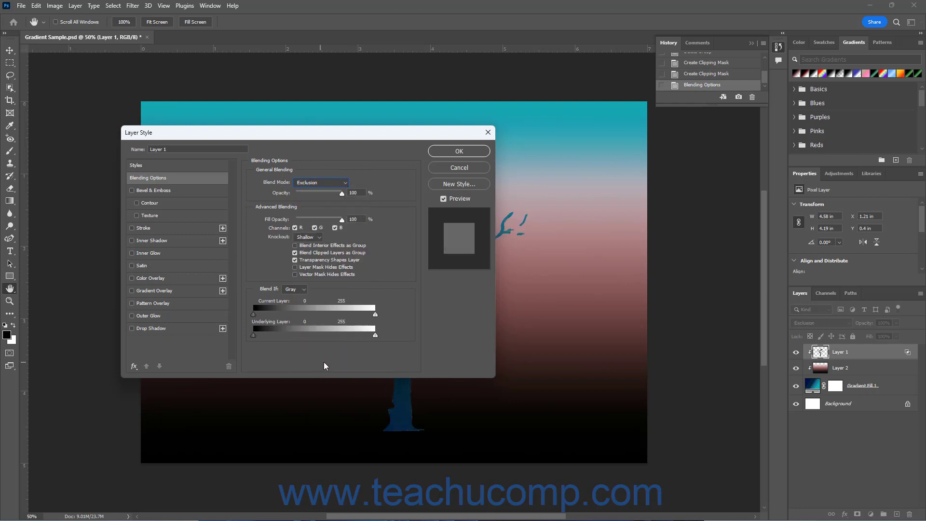
left_click(439, 151)
key("z")
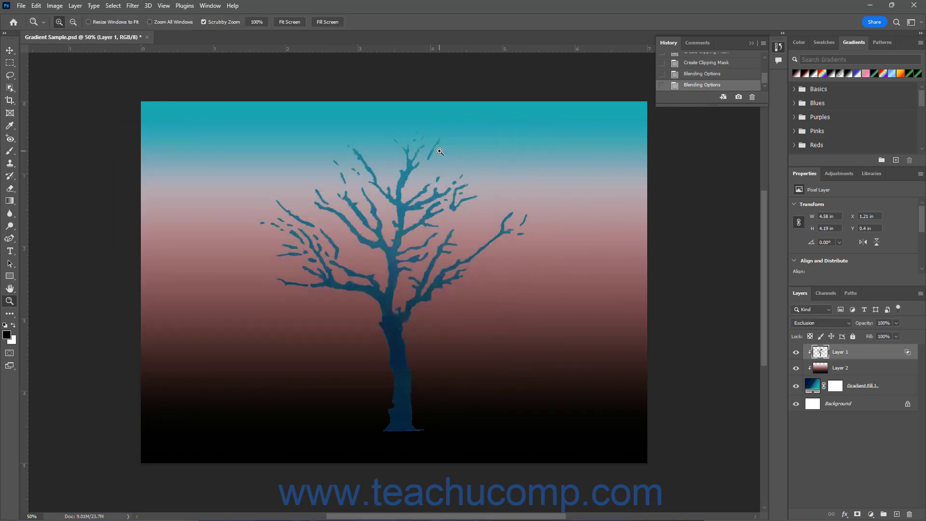